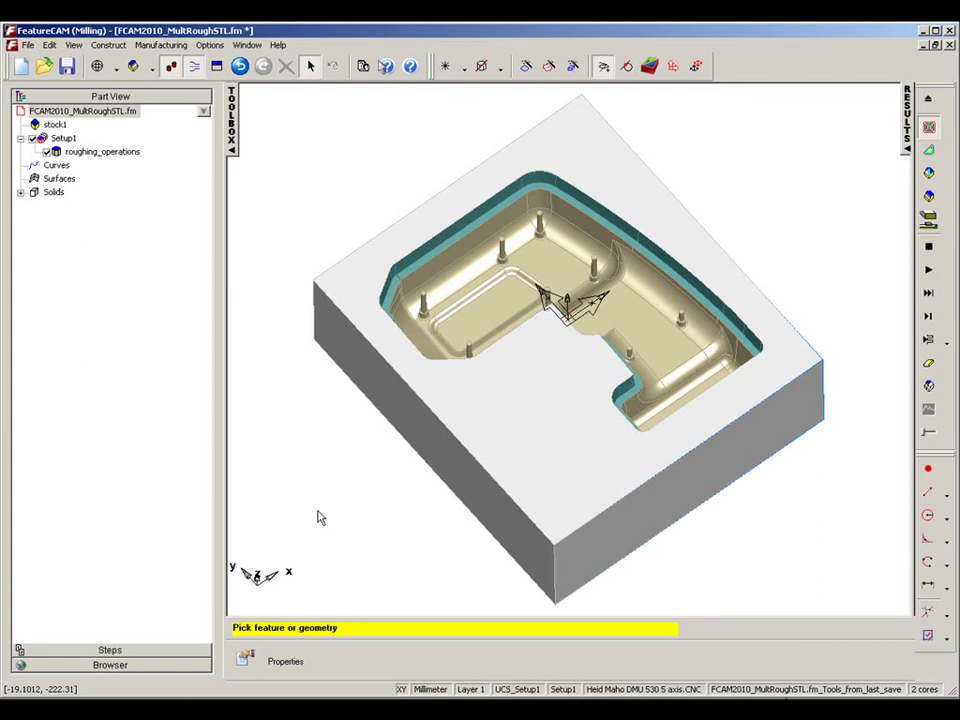
Check which tool rough7 uses in the roughing_operations properties, closing them unchanged.
click(102, 153)
click(203, 151)
click(240, 165)
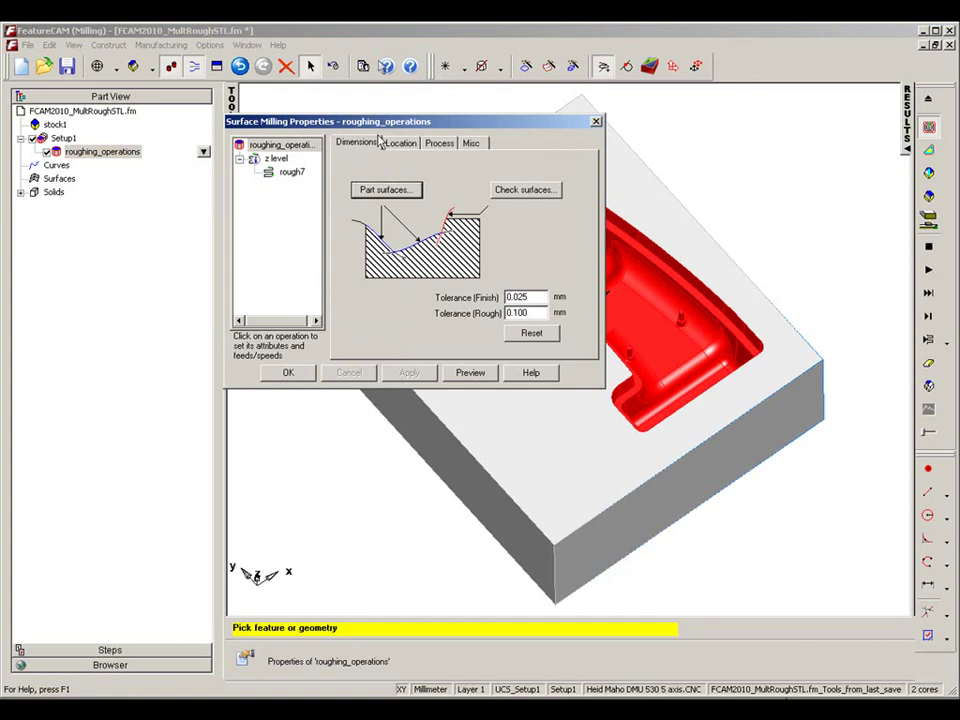
click(292, 172)
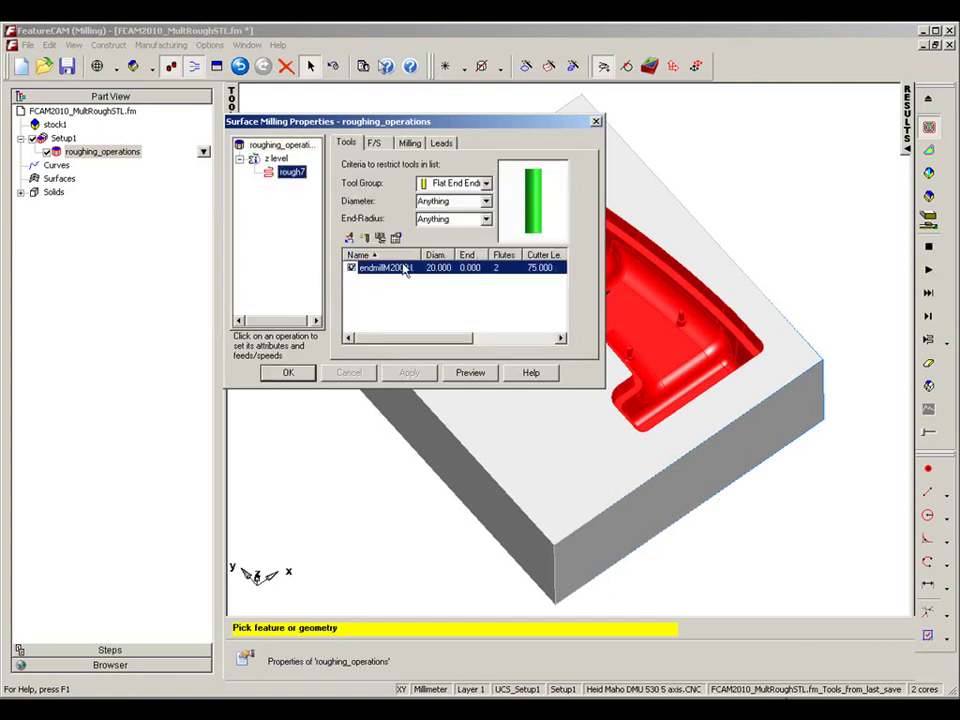
key(Return)
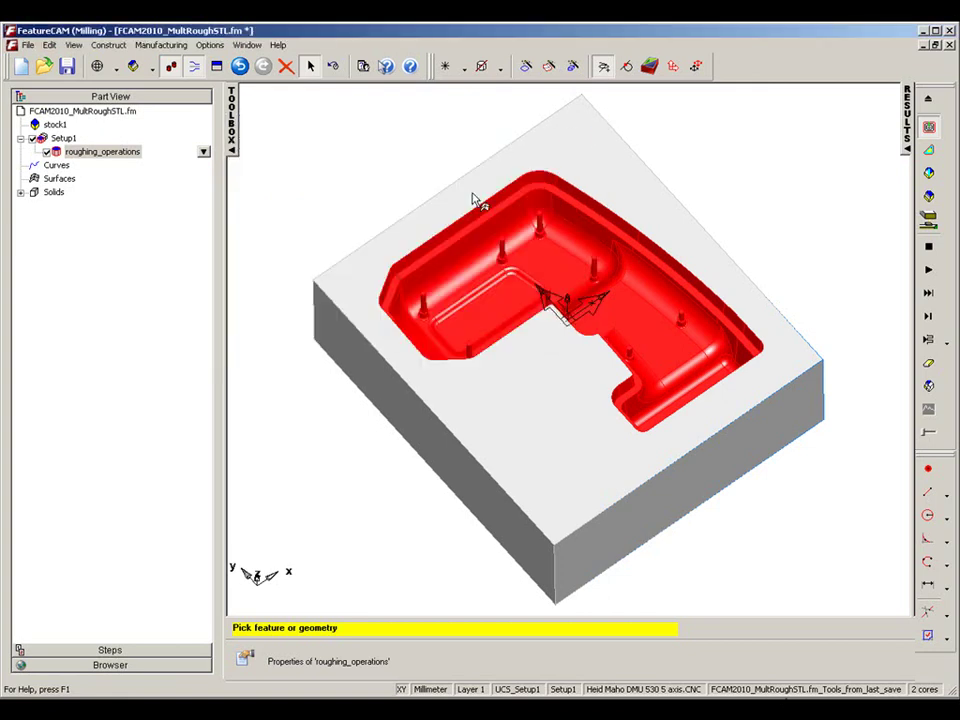
Run the roughing simulation as a 3D solid and orbit to inspect the stepped pocket.
click(929, 173)
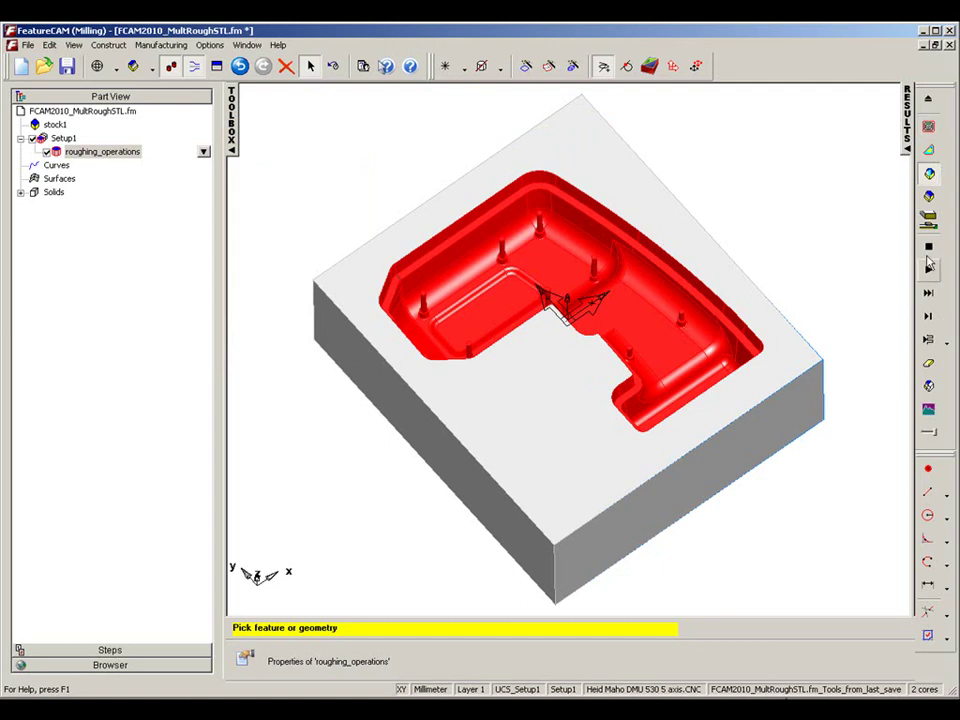
click(928, 269)
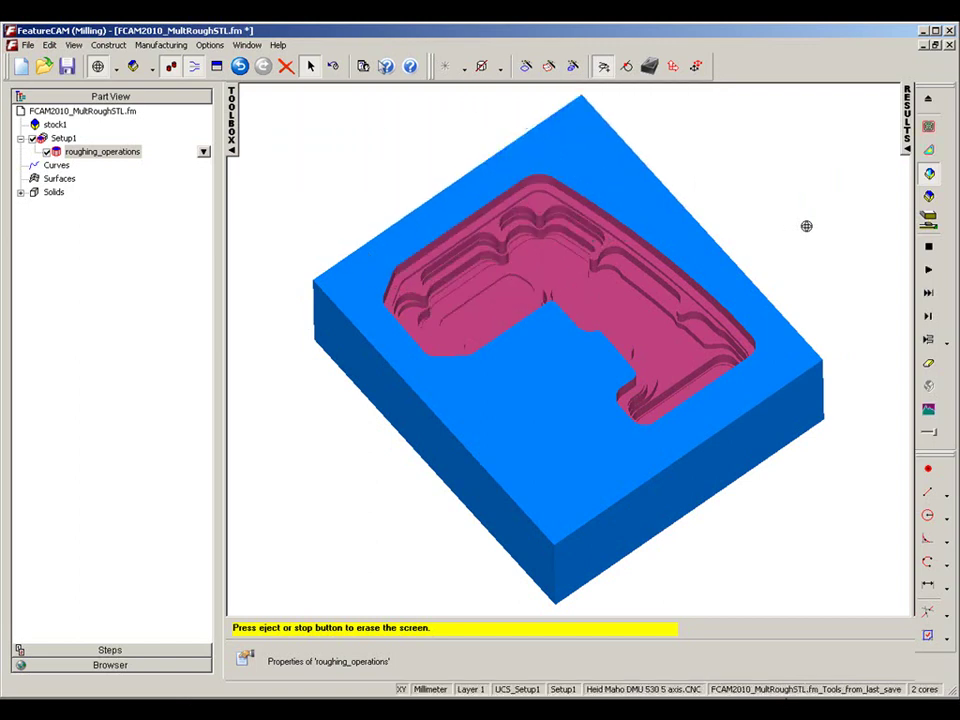
mouse_move(548, 230)
mouse_down()
mouse_move(570, 315)
mouse_move(561, 182)
mouse_move(561, 279)
mouse_move(546, 246)
mouse_move(557, 242)
mouse_up()
drag(451, 250, 533, 353)
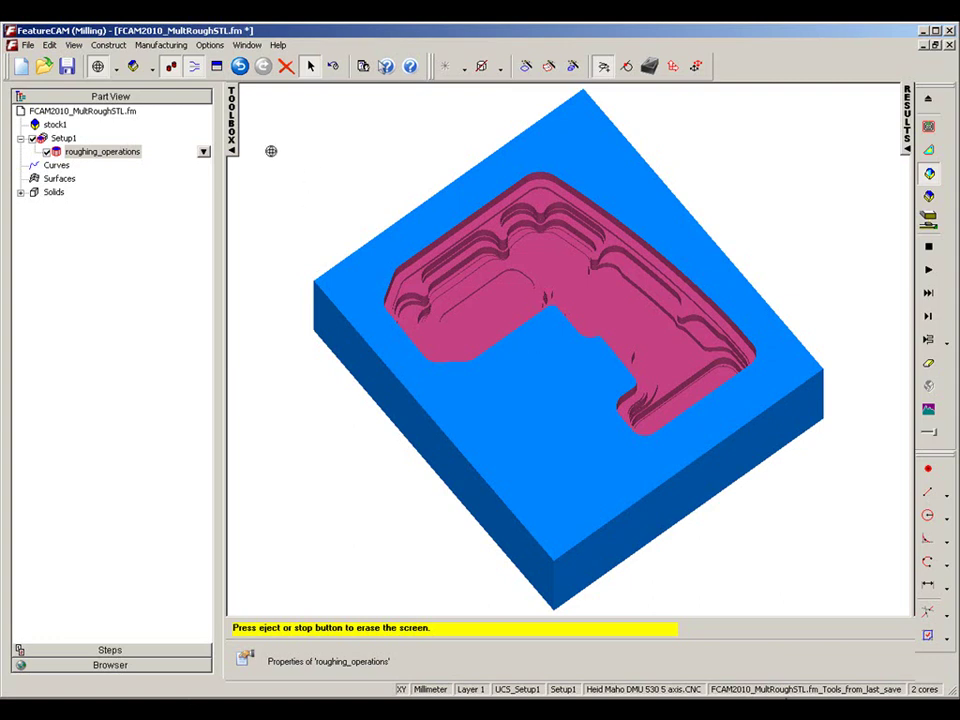
Cancel saving the simulation results as STL, then stop the simulation to clear it.
click(73, 45)
mouse_move(124, 62)
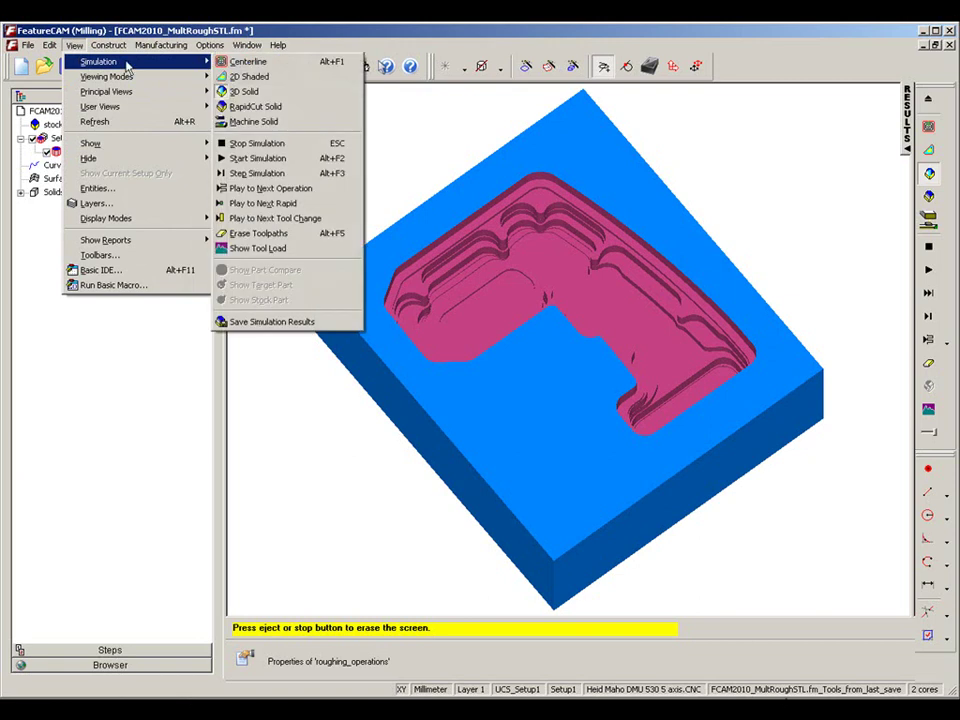
click(250, 321)
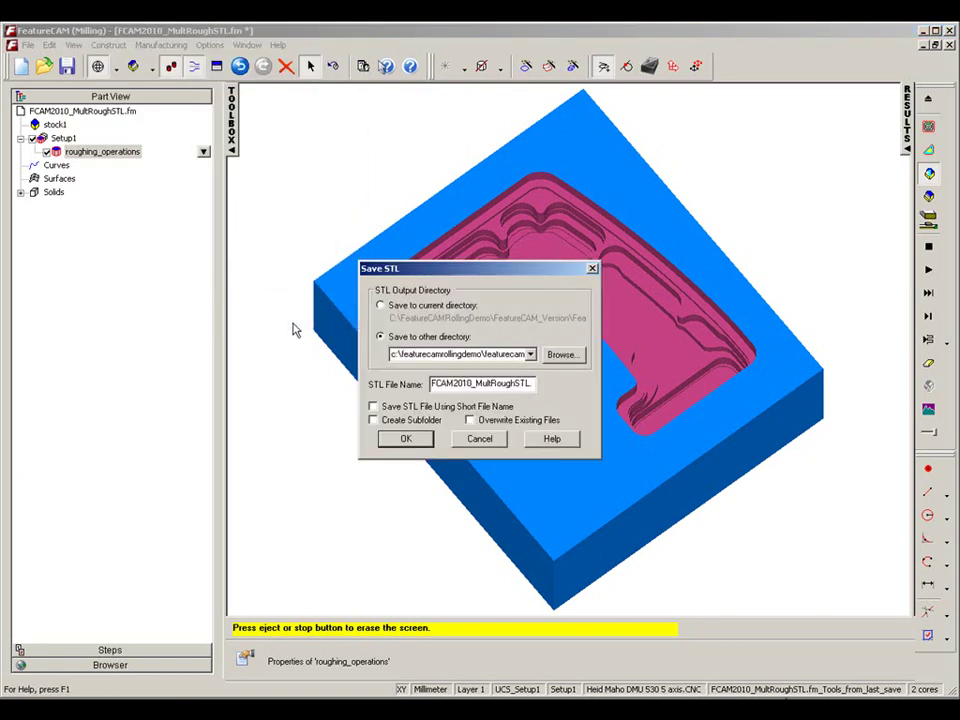
click(474, 440)
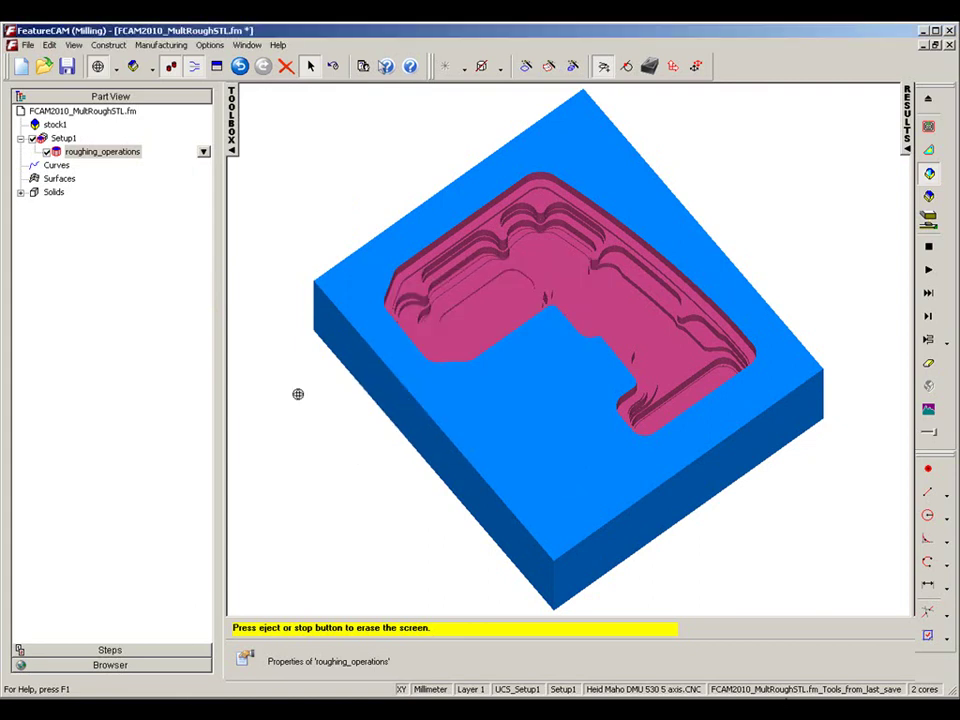
click(928, 246)
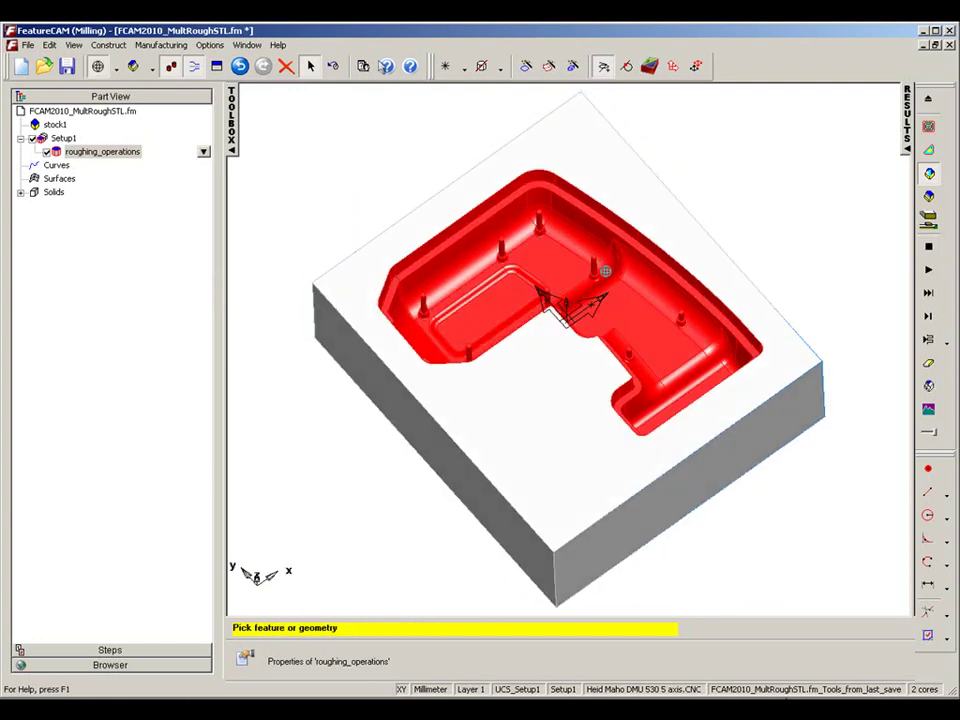
Widen the side panel and find Multiple Roughing Tools With Stock Models in the what's-new Browser.
scroll(340, 220, down, 1)
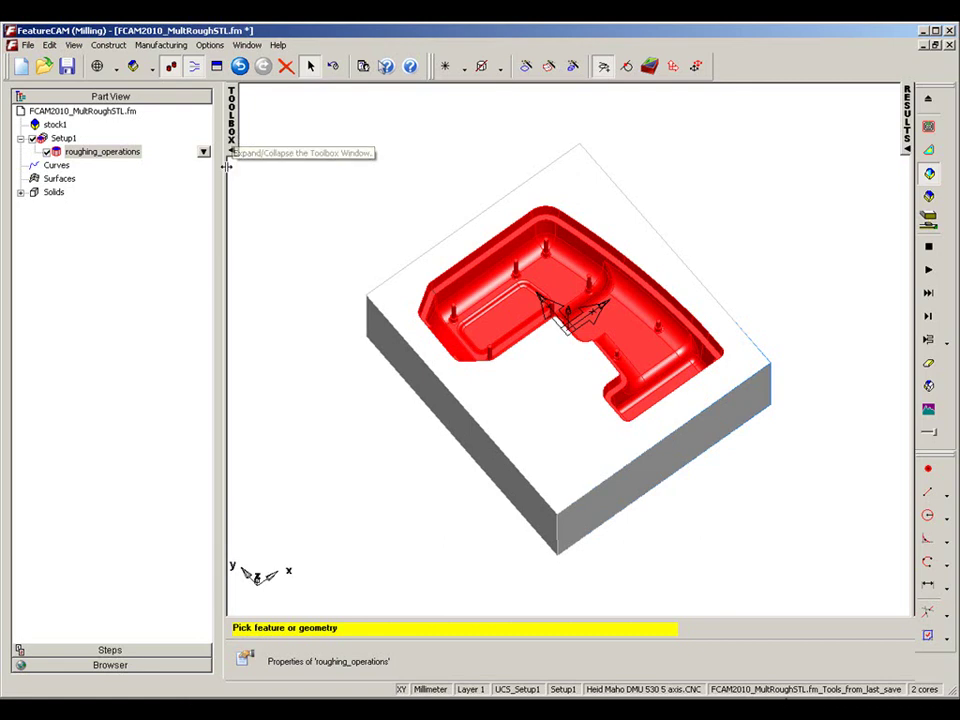
drag(222, 165, 369, 182)
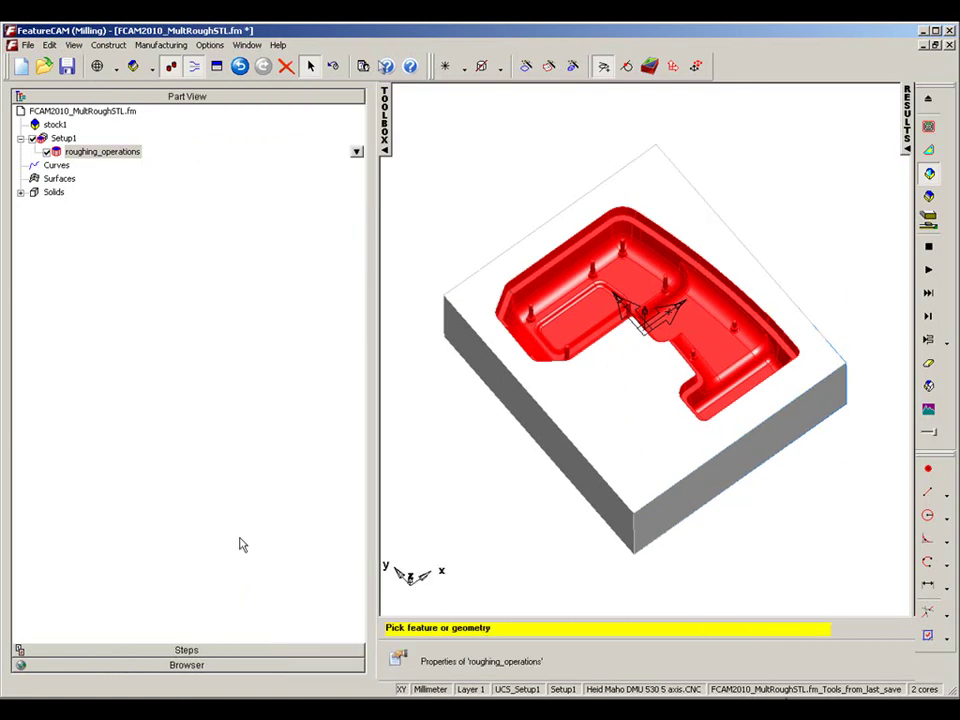
click(216, 665)
scroll(213, 537, up, 5)
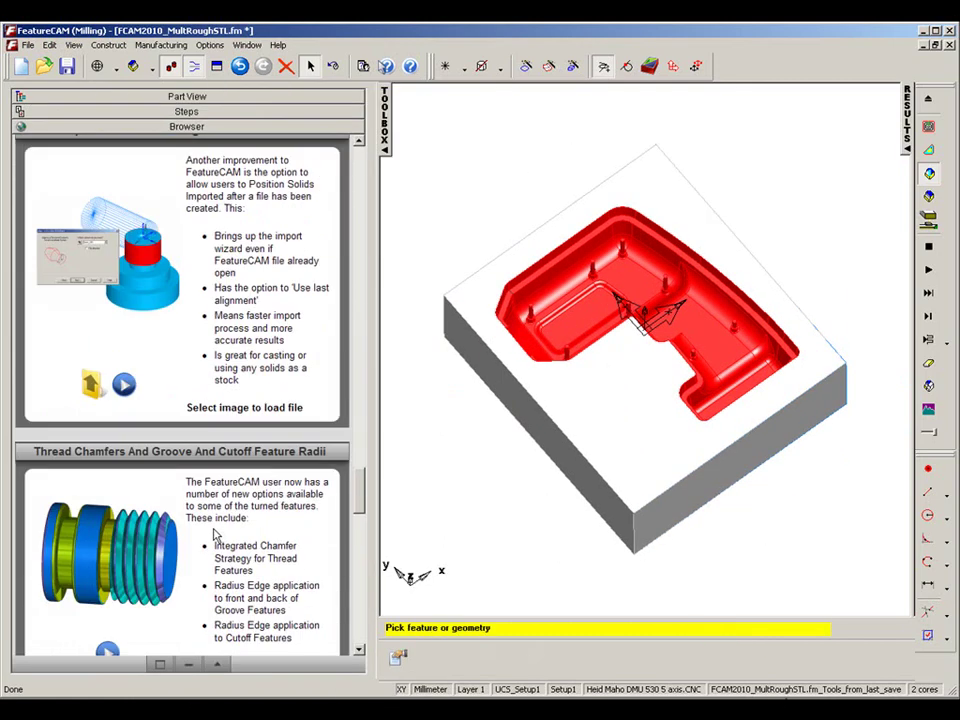
scroll(213, 537, up, 15)
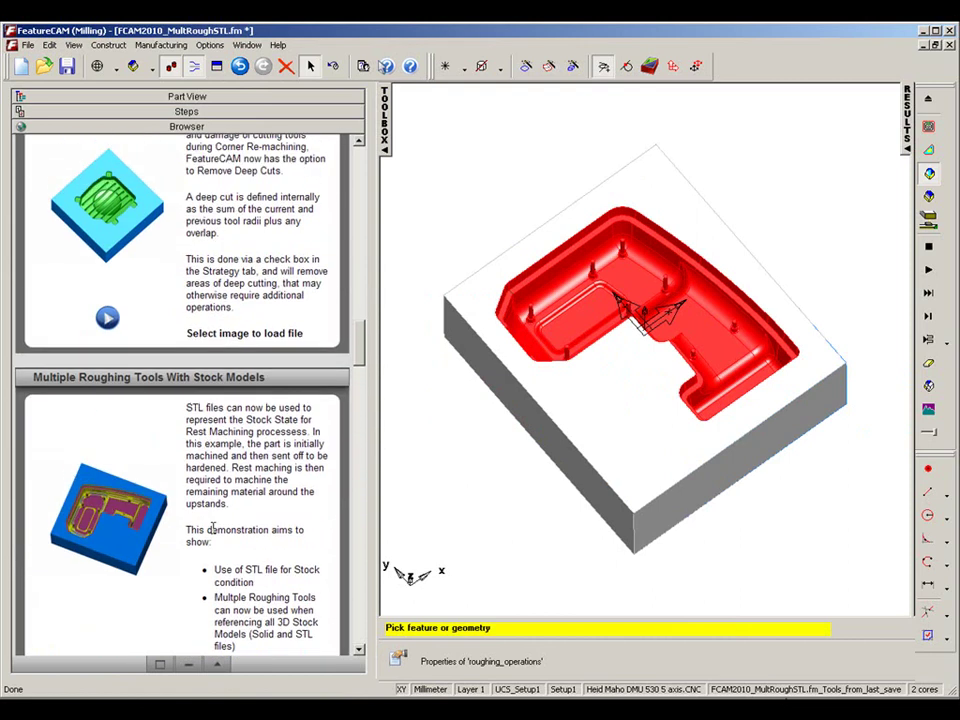
scroll(212, 530, down, 3)
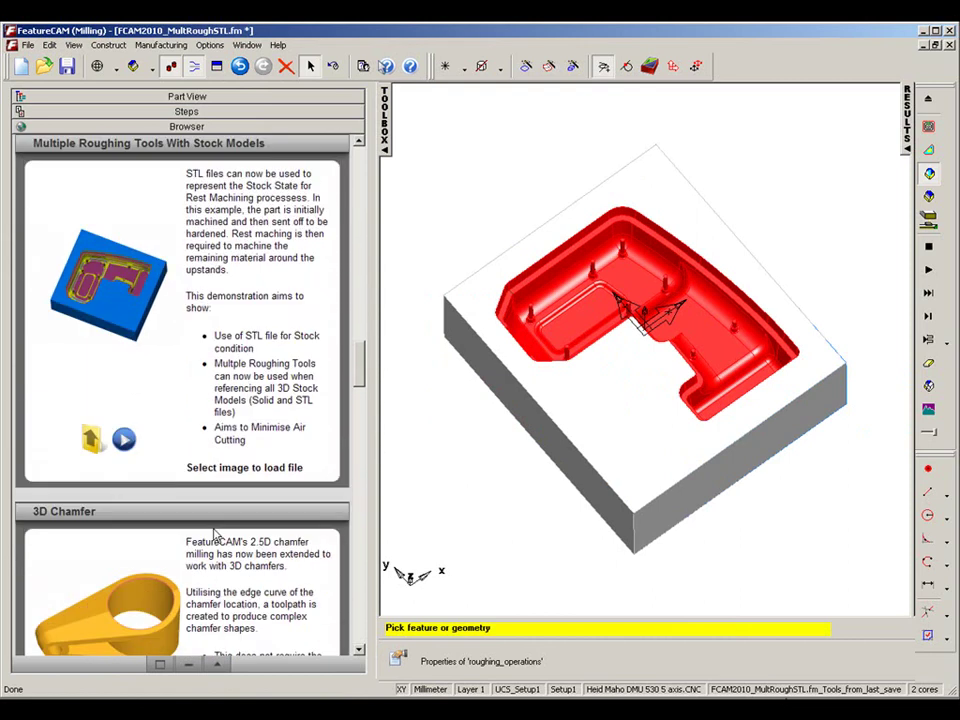
Import FCAM2010_MultRoughSTL.stl from its example folder, accepting the imported data as is.
click(92, 441)
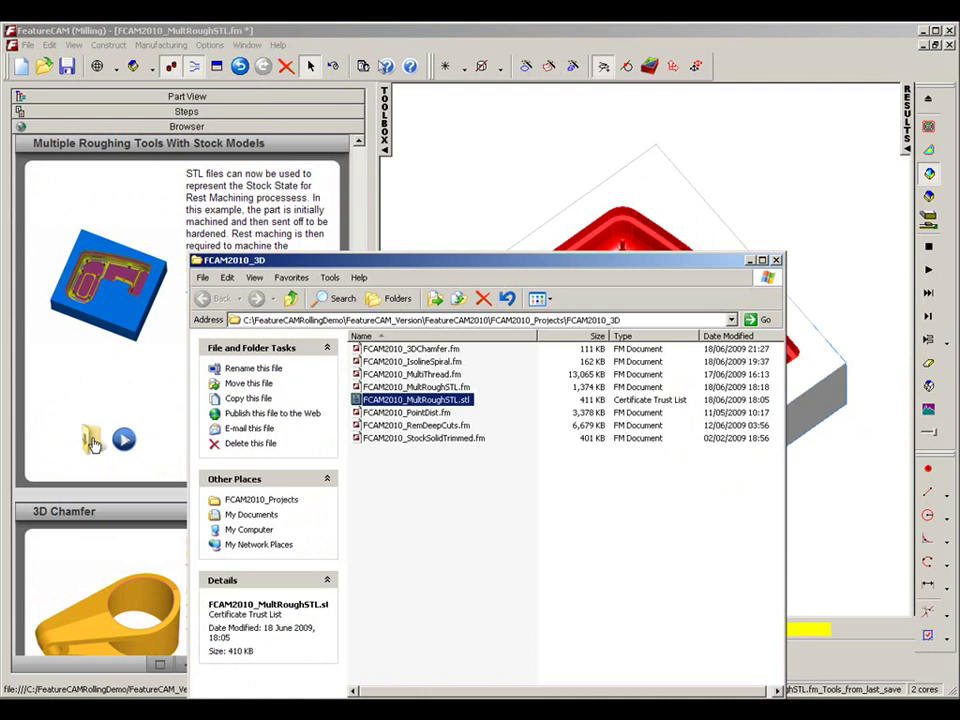
drag(392, 399, 476, 156)
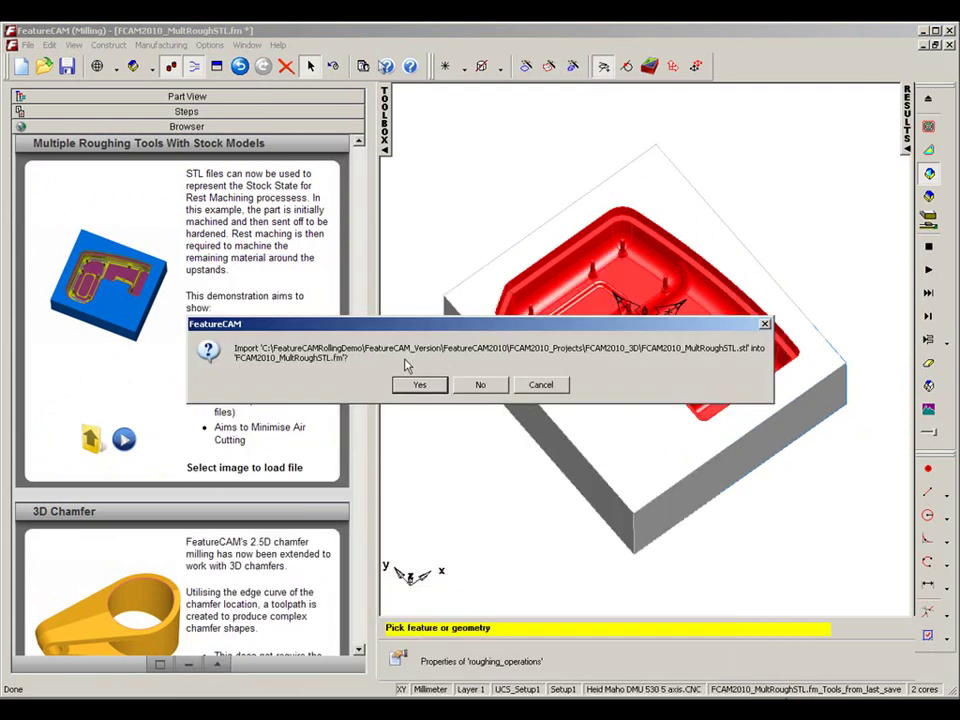
click(421, 386)
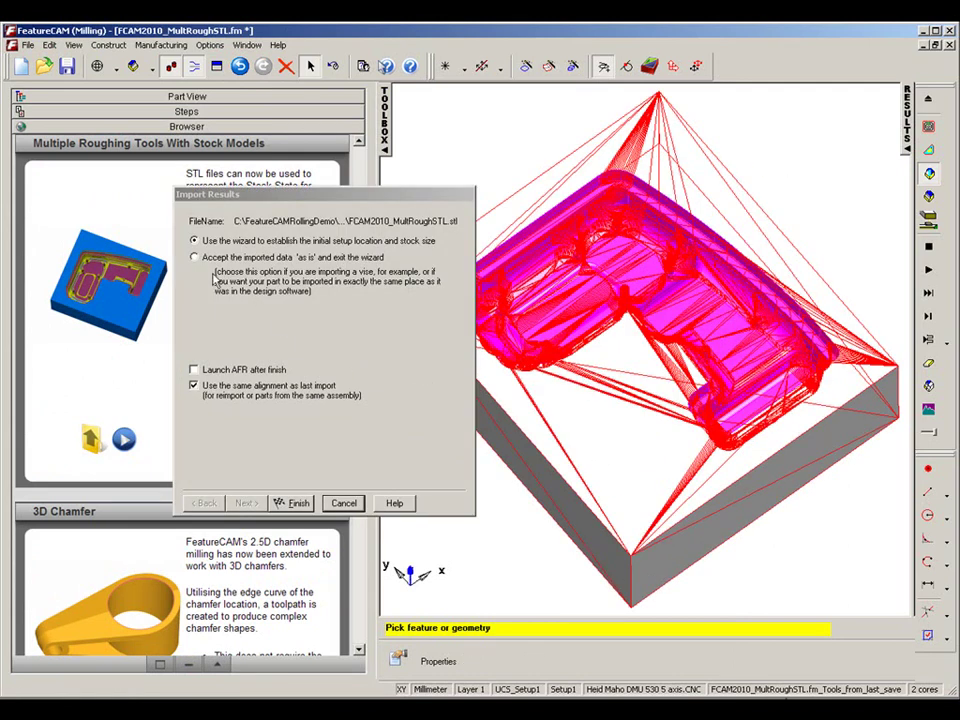
click(195, 259)
click(195, 258)
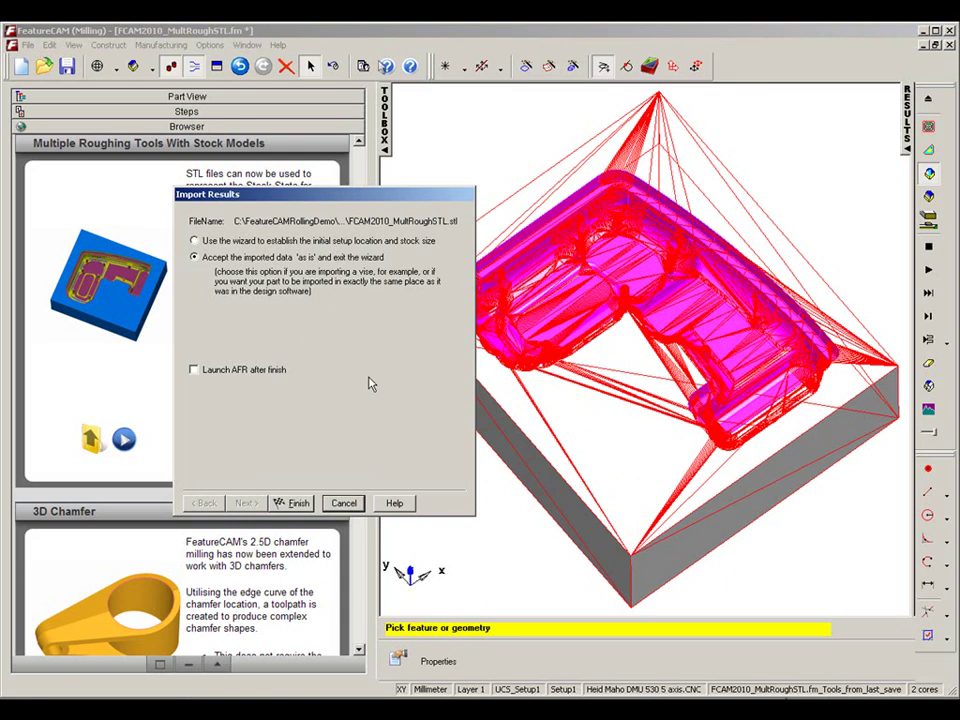
click(306, 505)
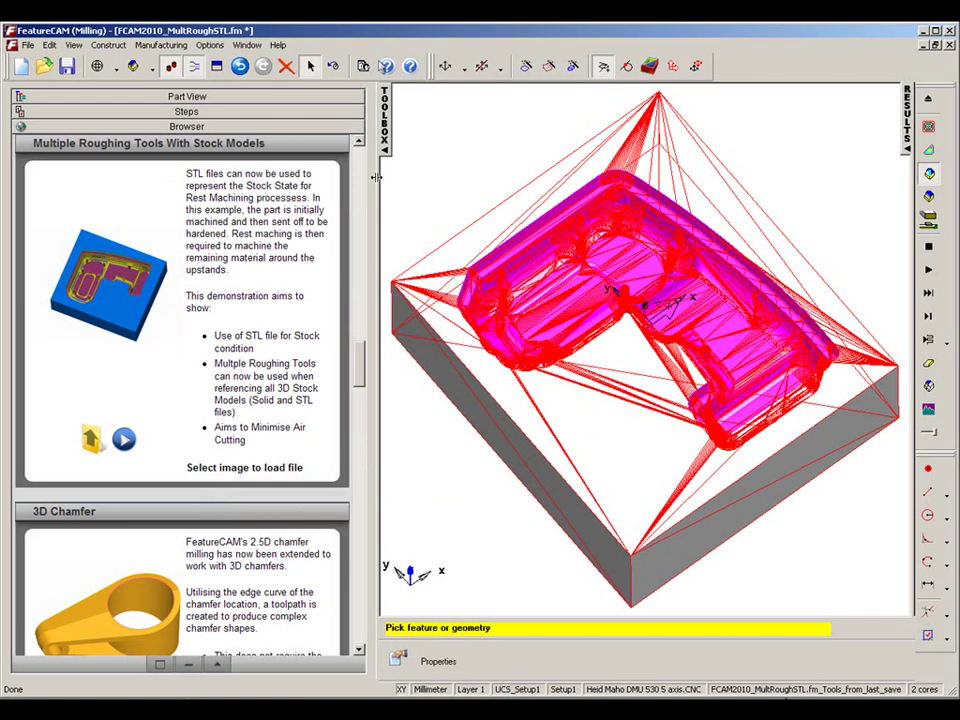
Enable the second z level in roughing_operations, giving Multiple rough with tool diameters 10, 6.
click(274, 97)
drag(377, 183, 248, 183)
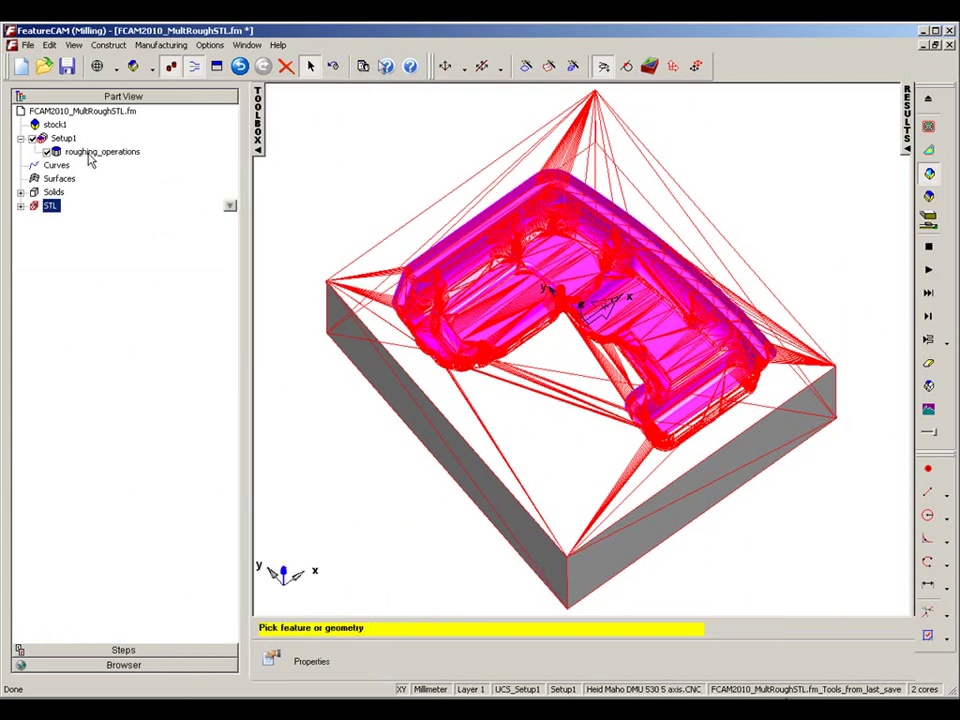
right_click(110, 152)
click(280, 176)
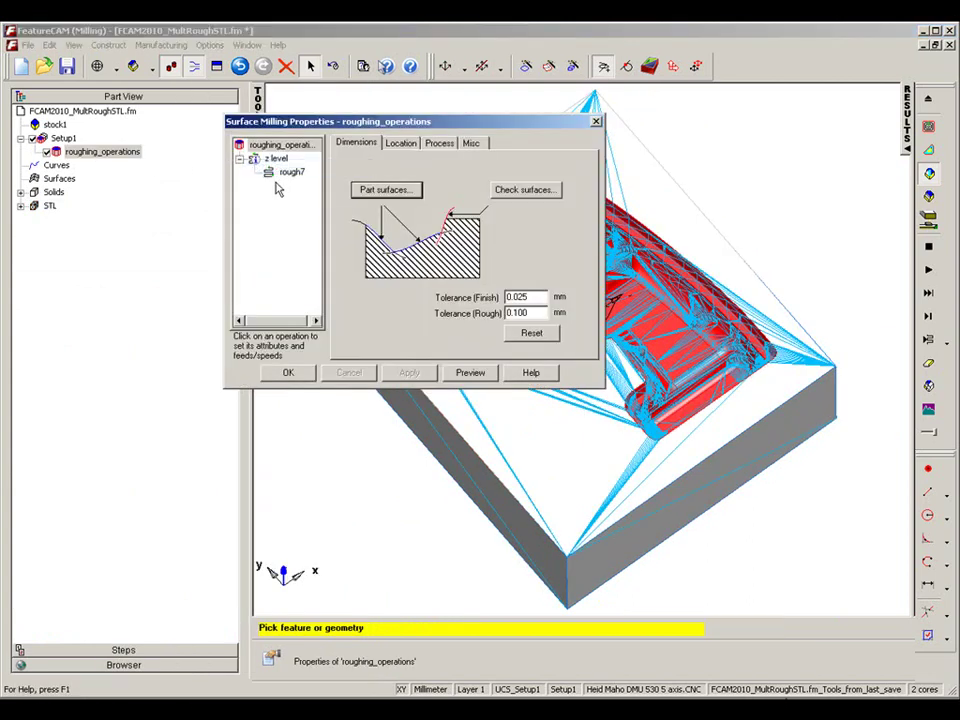
drag(300, 125, 171, 199)
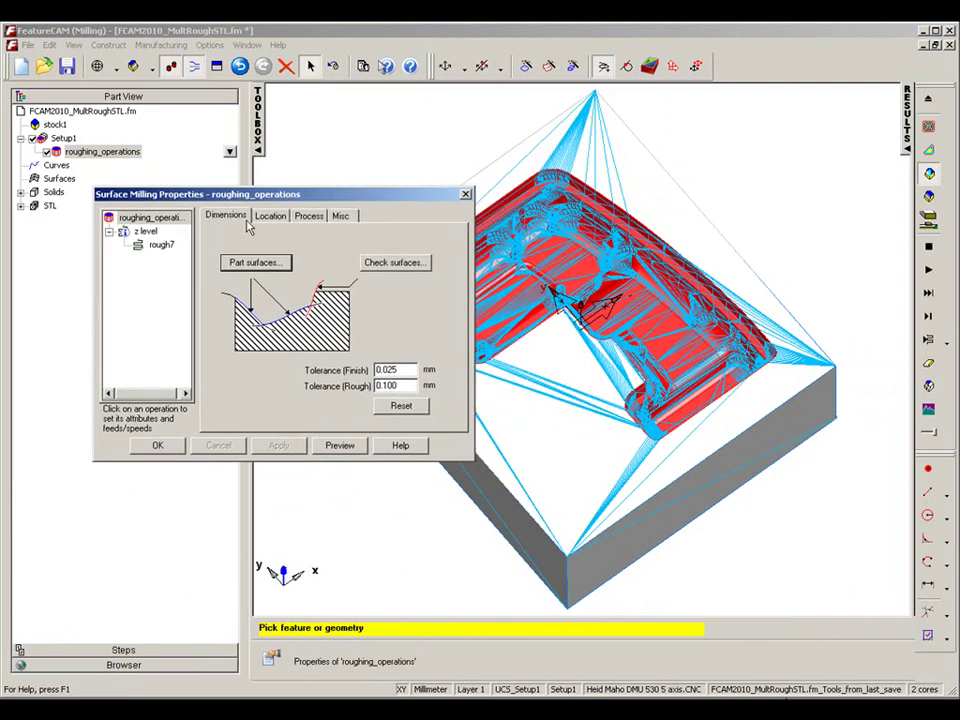
click(308, 216)
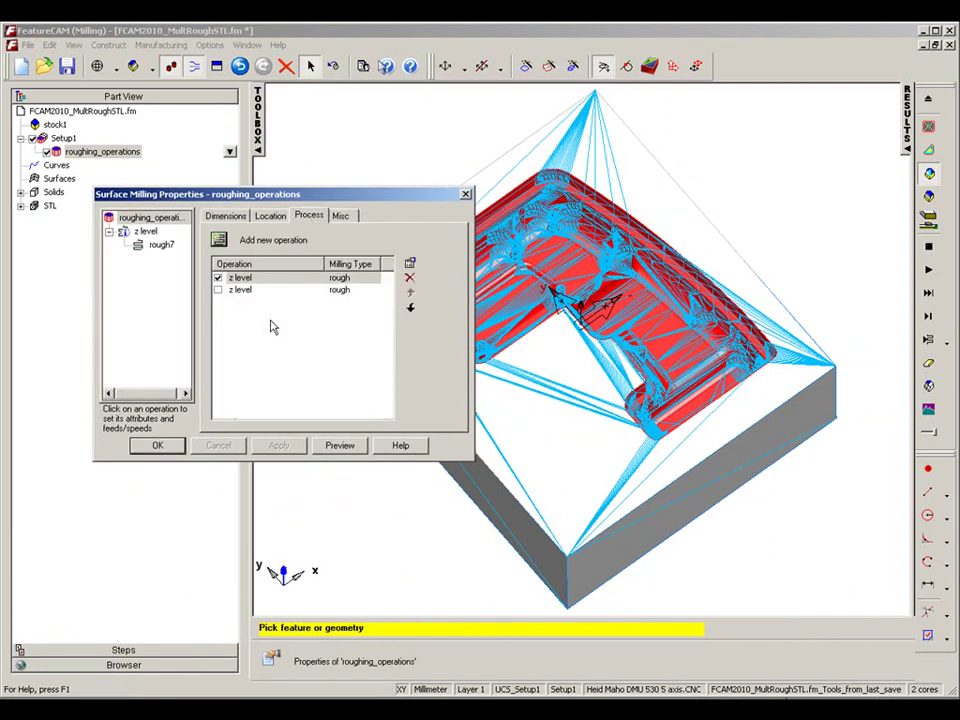
click(218, 290)
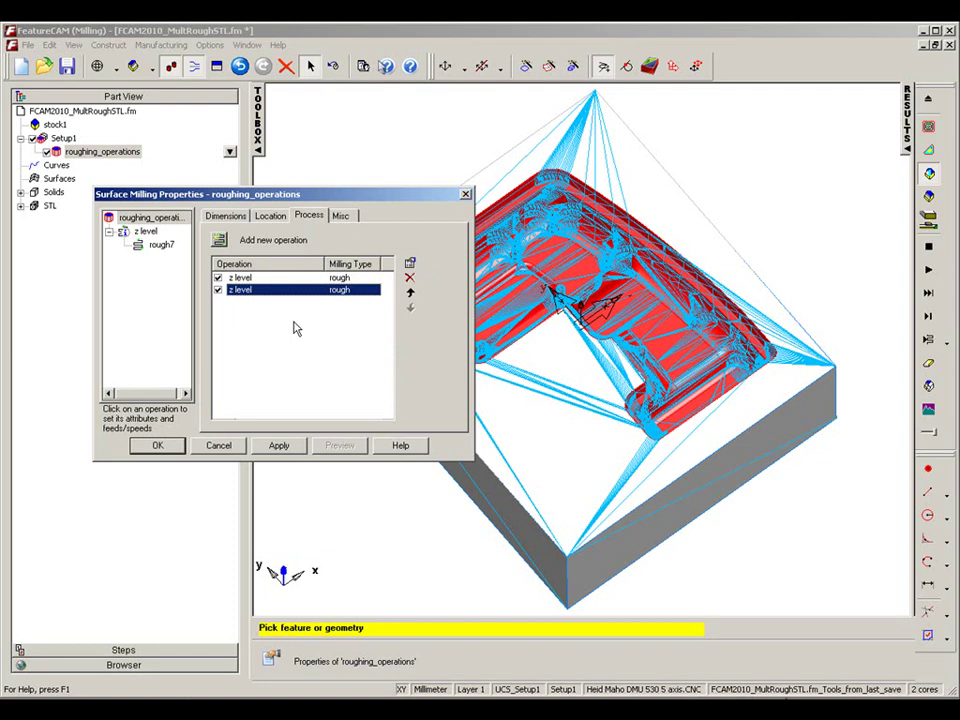
click(281, 446)
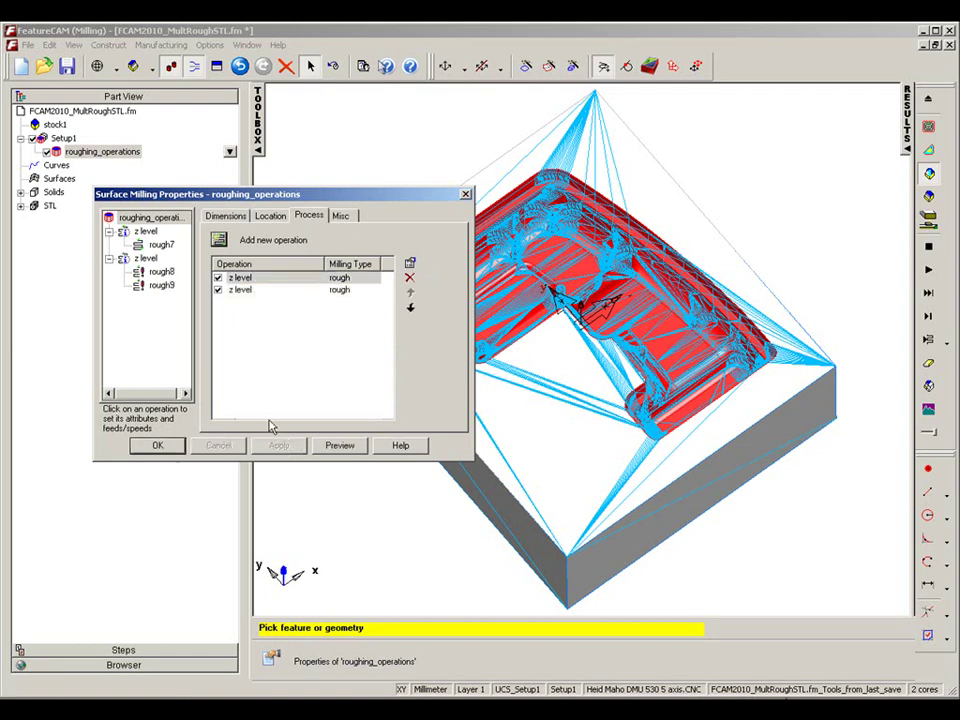
click(146, 259)
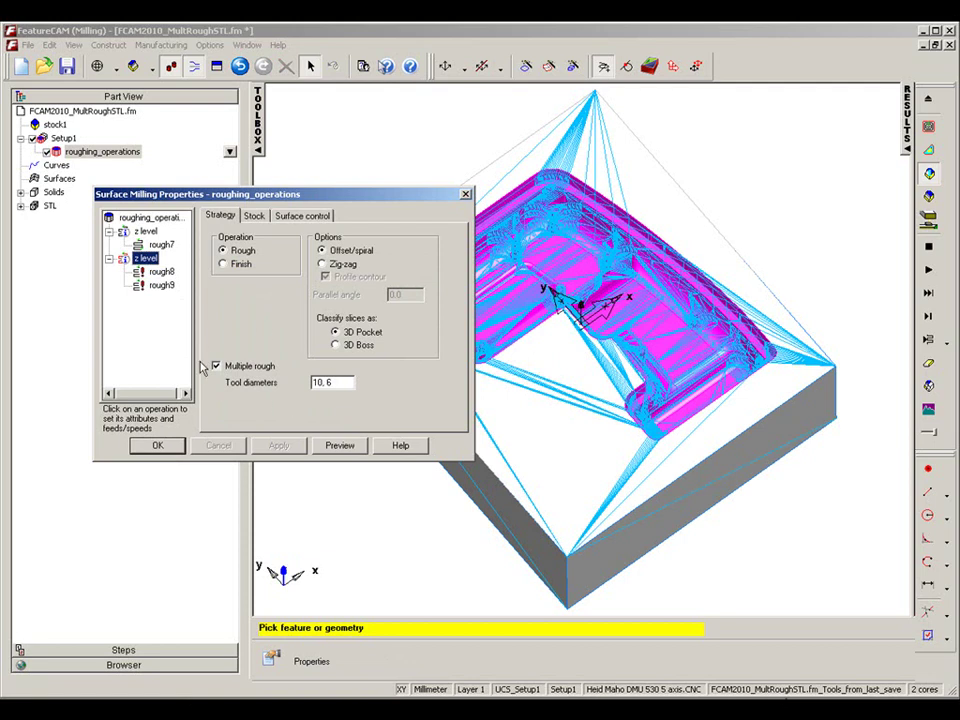
drag(333, 382, 294, 377)
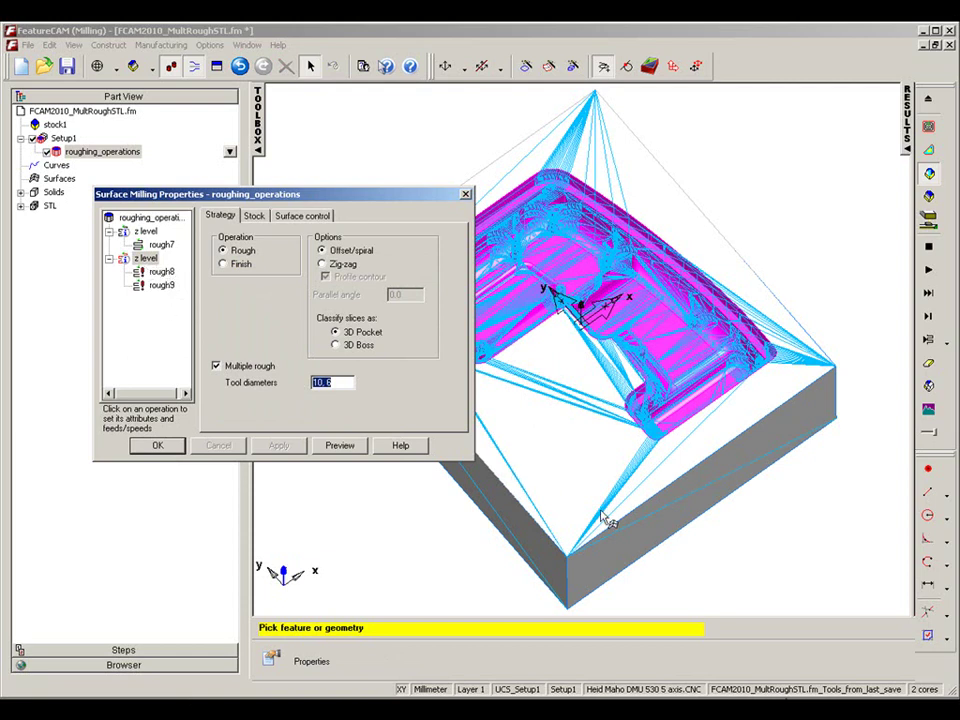
Make 'tools' the active crib, giving rough8 a 10 mm and rough9 a 6 mm end mill.
click(797, 699)
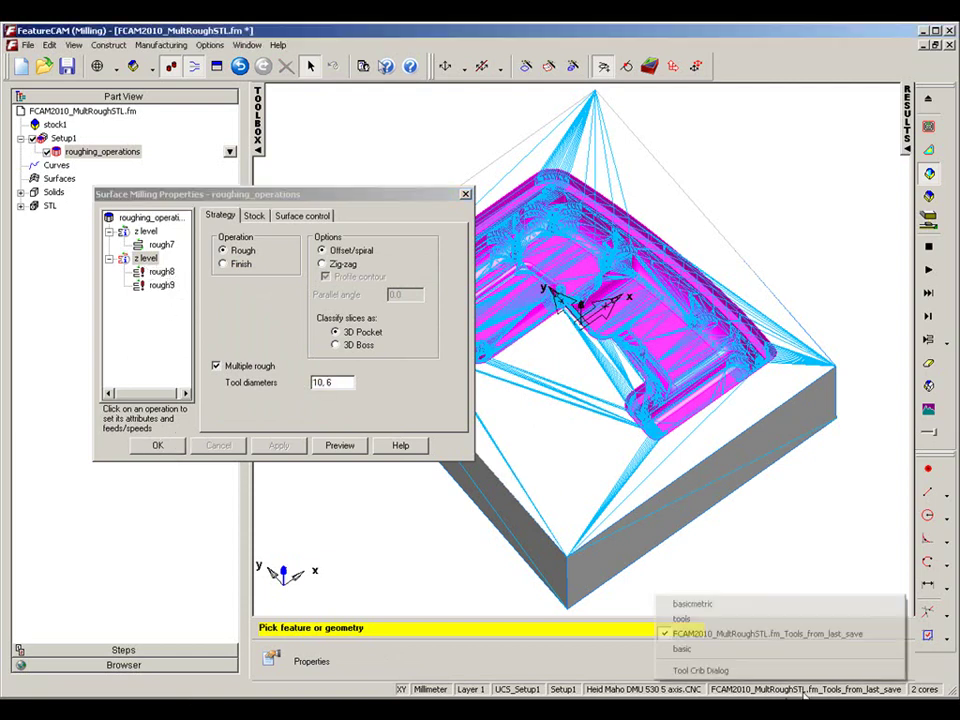
click(728, 619)
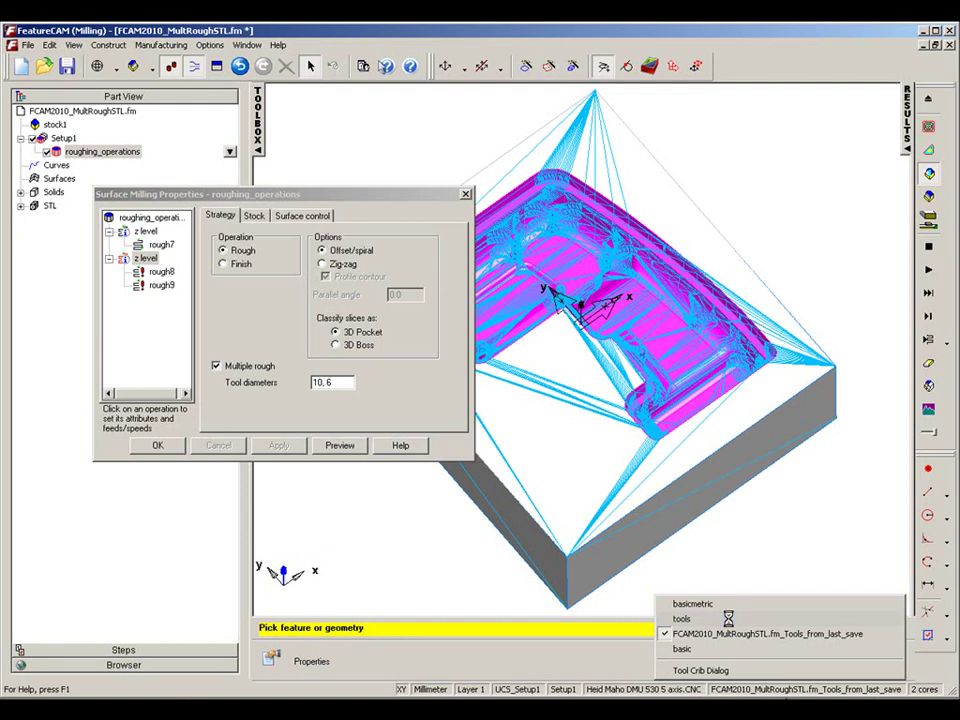
click(158, 272)
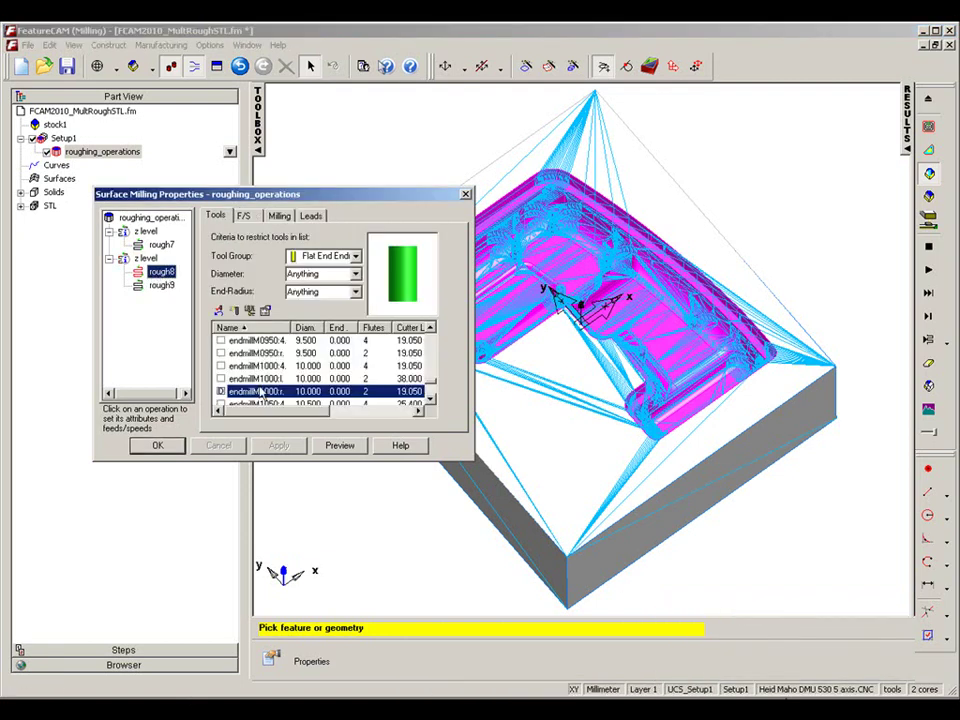
click(160, 285)
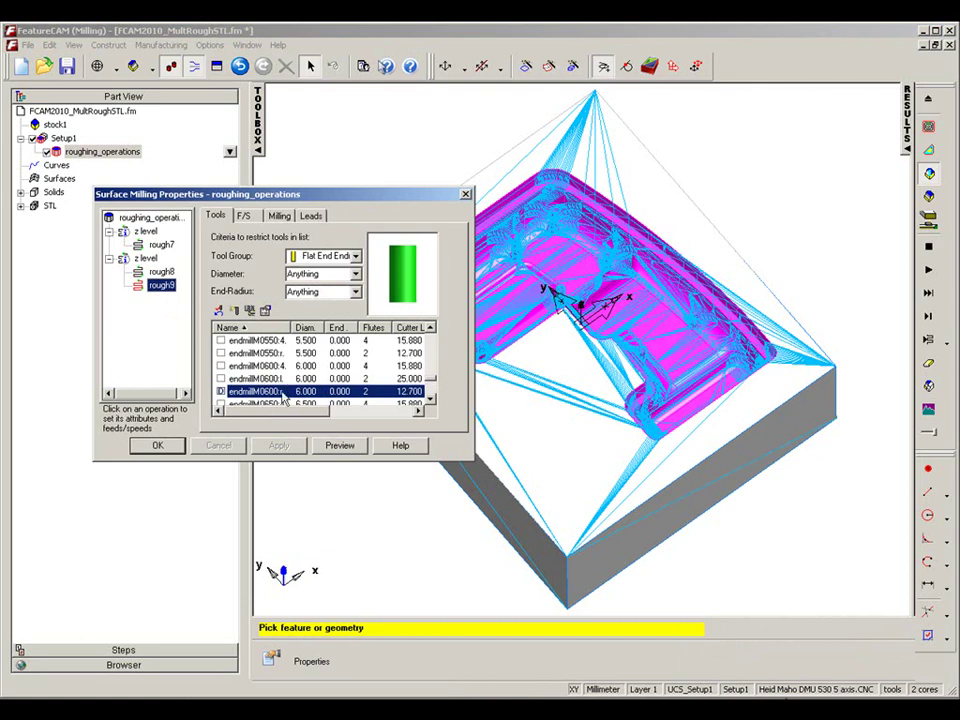
click(170, 447)
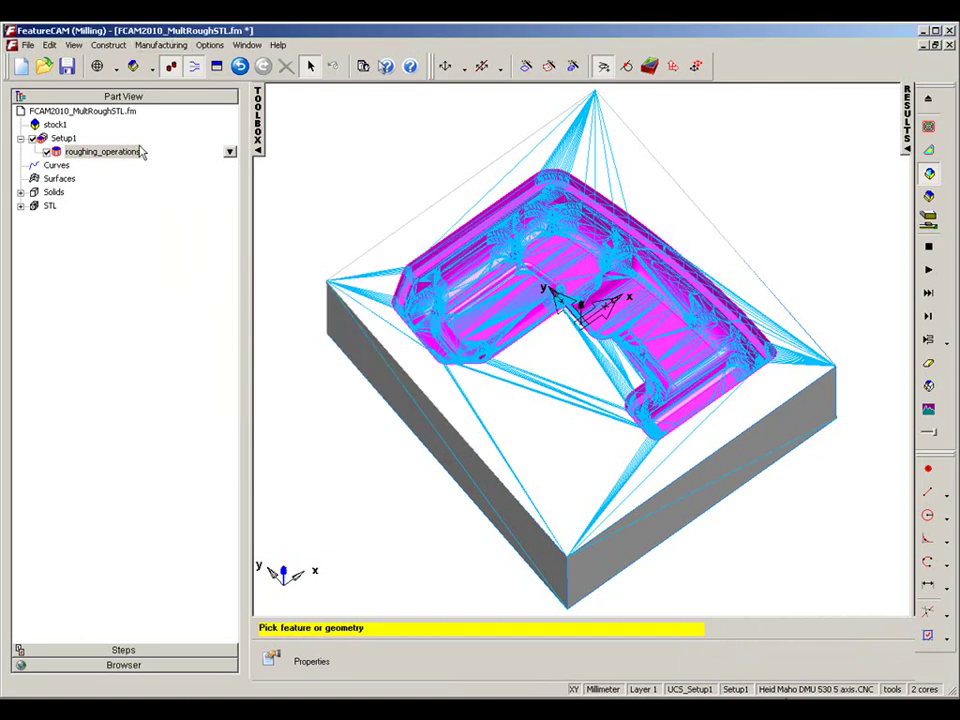
Uncheck Show Holder in the simulation options and apply the change.
click(211, 45)
click(222, 93)
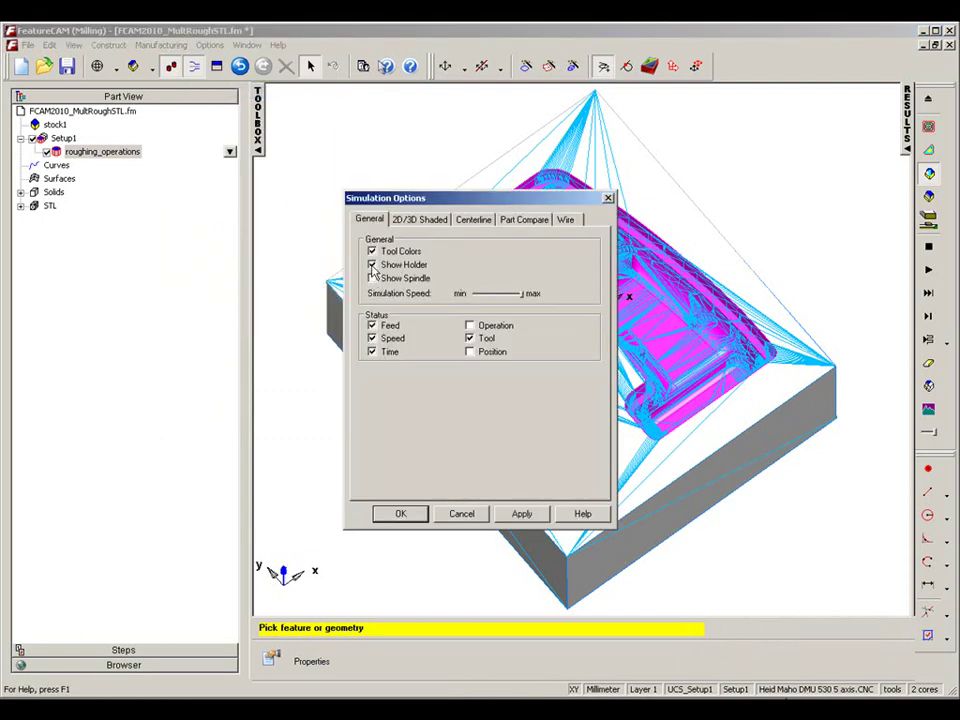
click(372, 265)
click(522, 513)
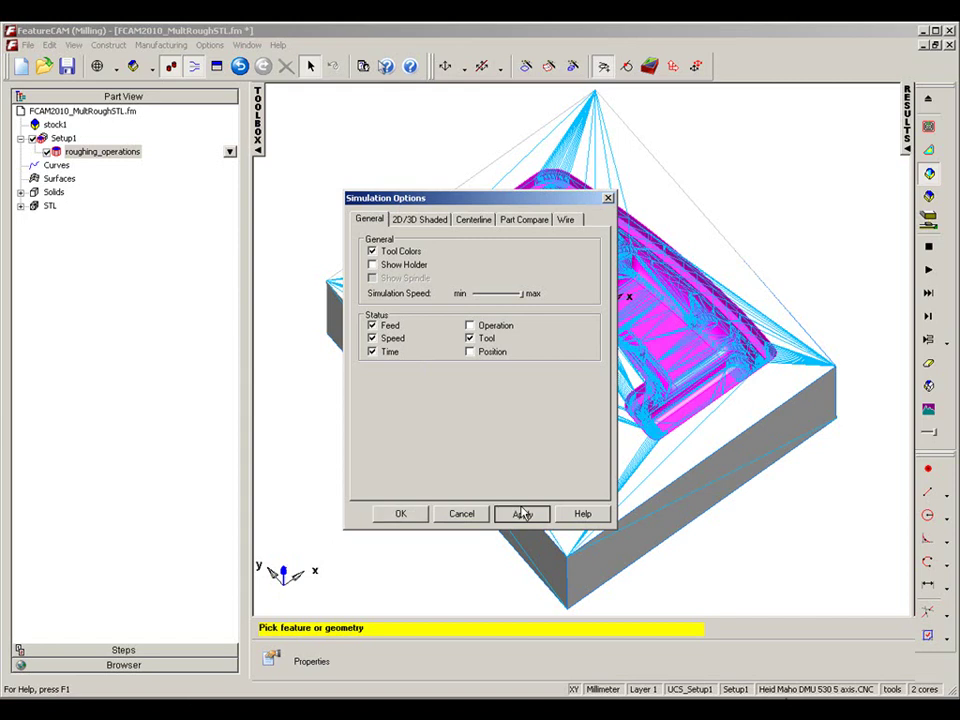
click(400, 513)
drag(549, 323, 427, 241)
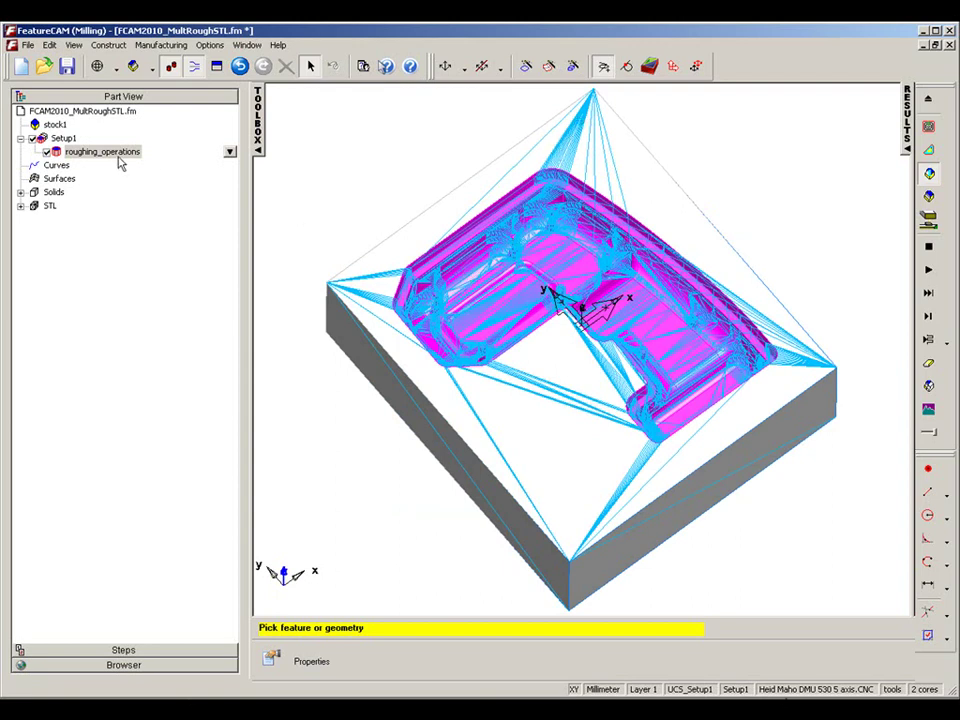
Set the second z level's stock to Use solid model with the imported stl node.
right_click(85, 160)
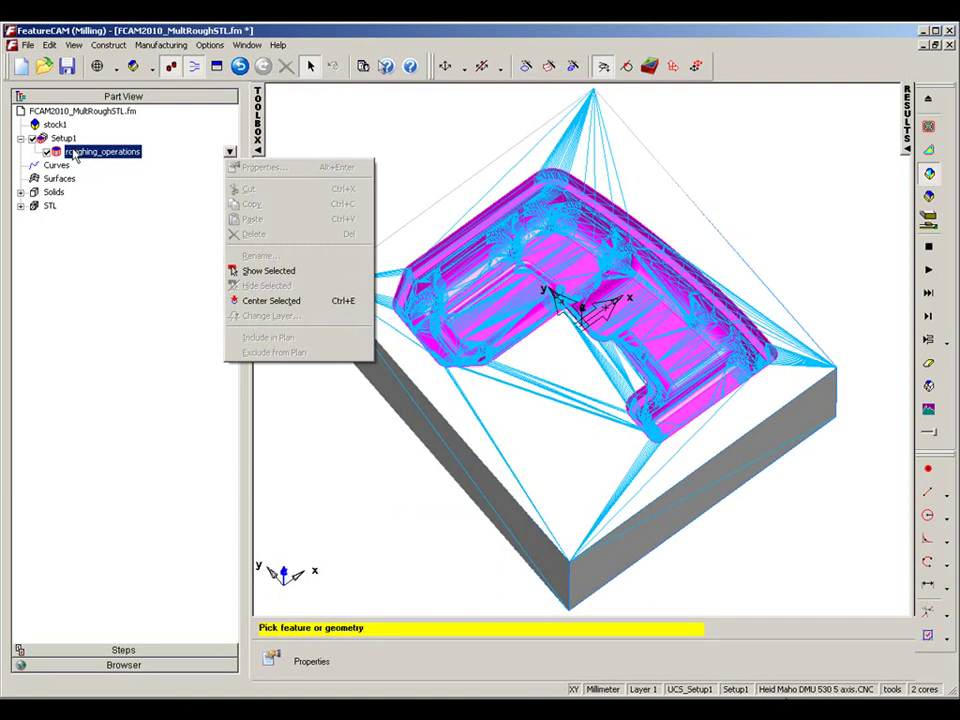
click(64, 140)
right_click(100, 152)
click(258, 166)
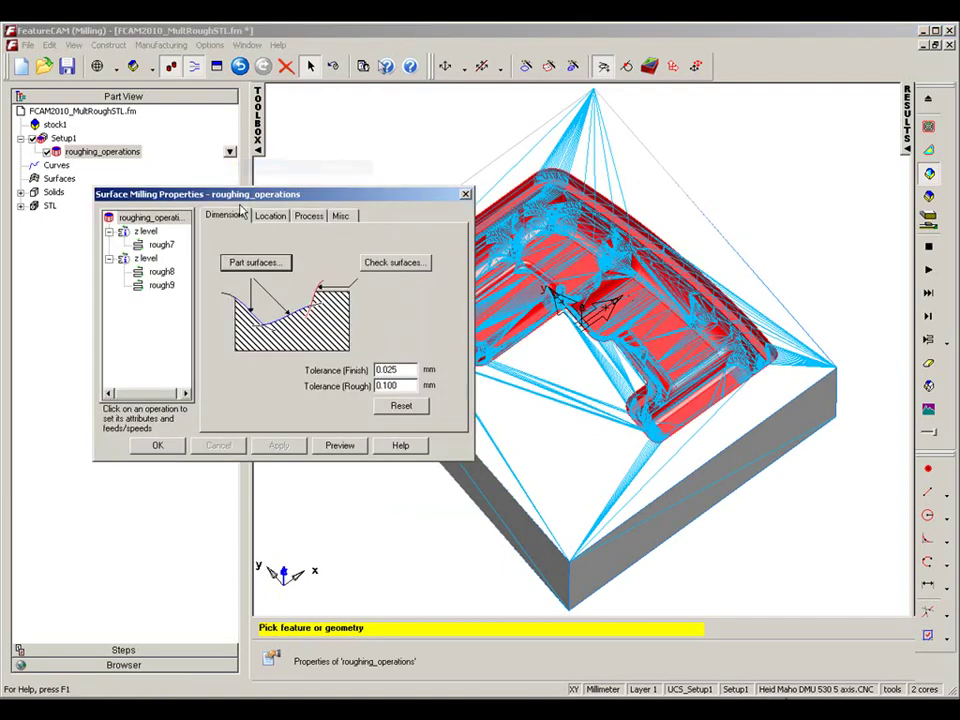
click(145, 258)
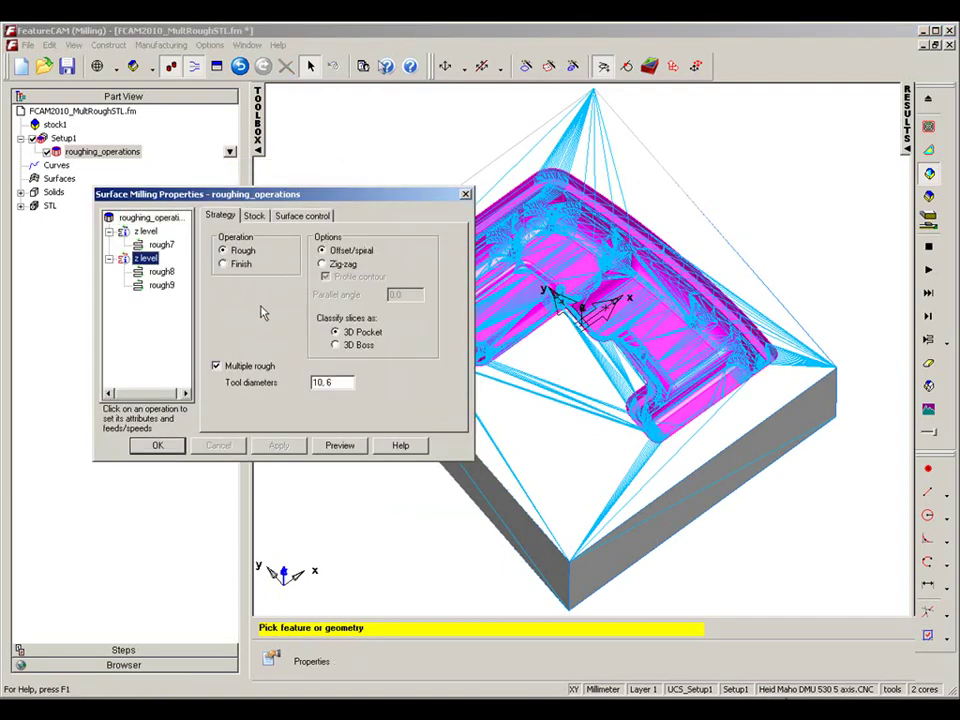
click(254, 215)
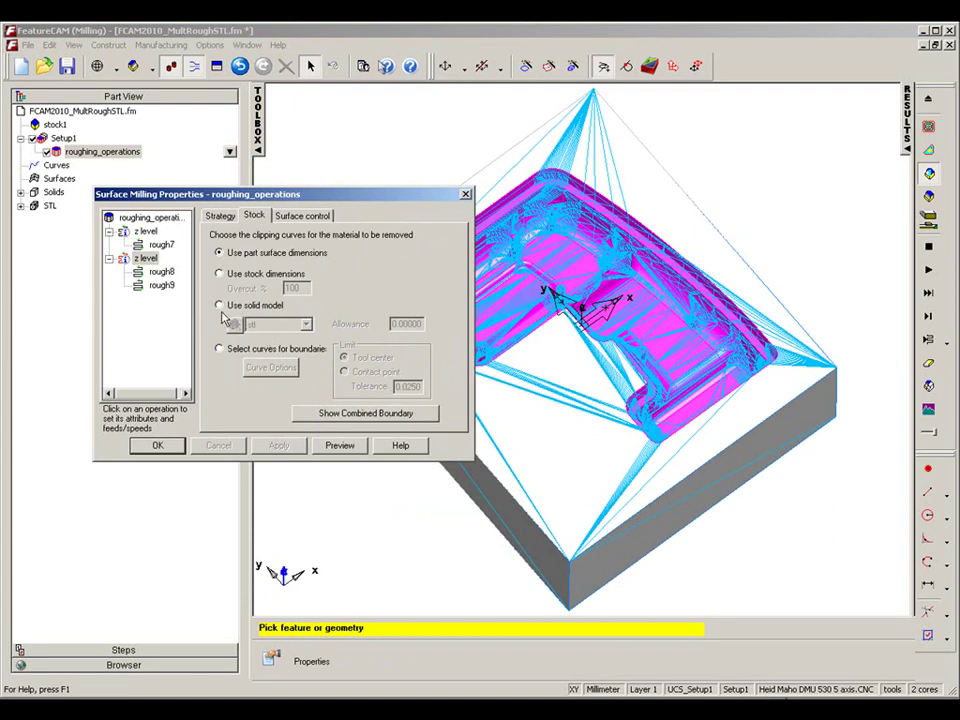
click(20, 205)
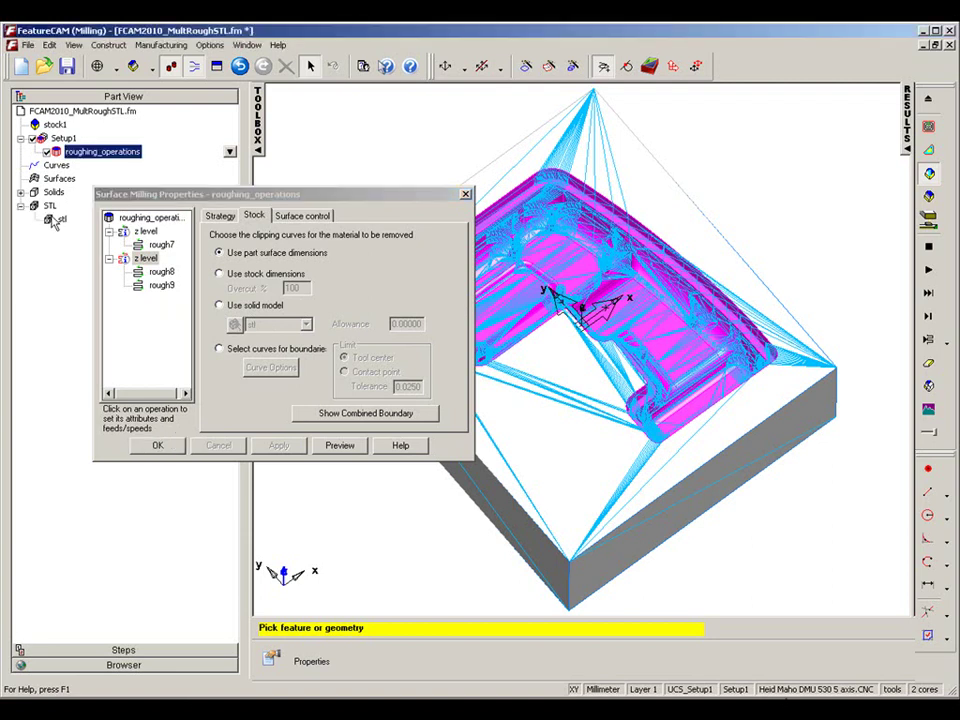
click(219, 306)
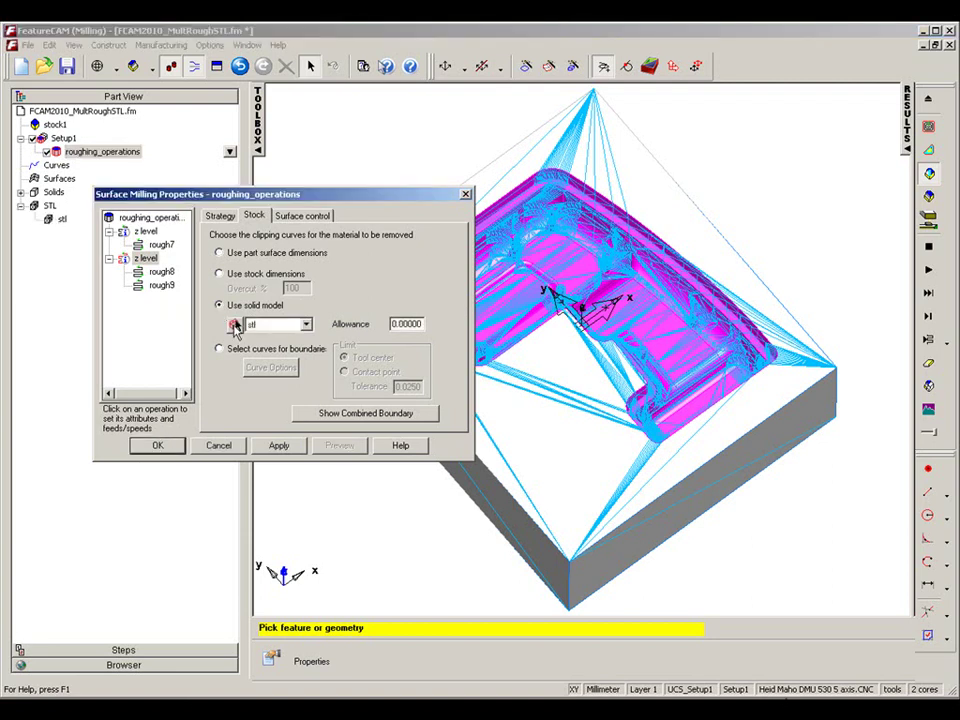
click(233, 324)
click(61, 220)
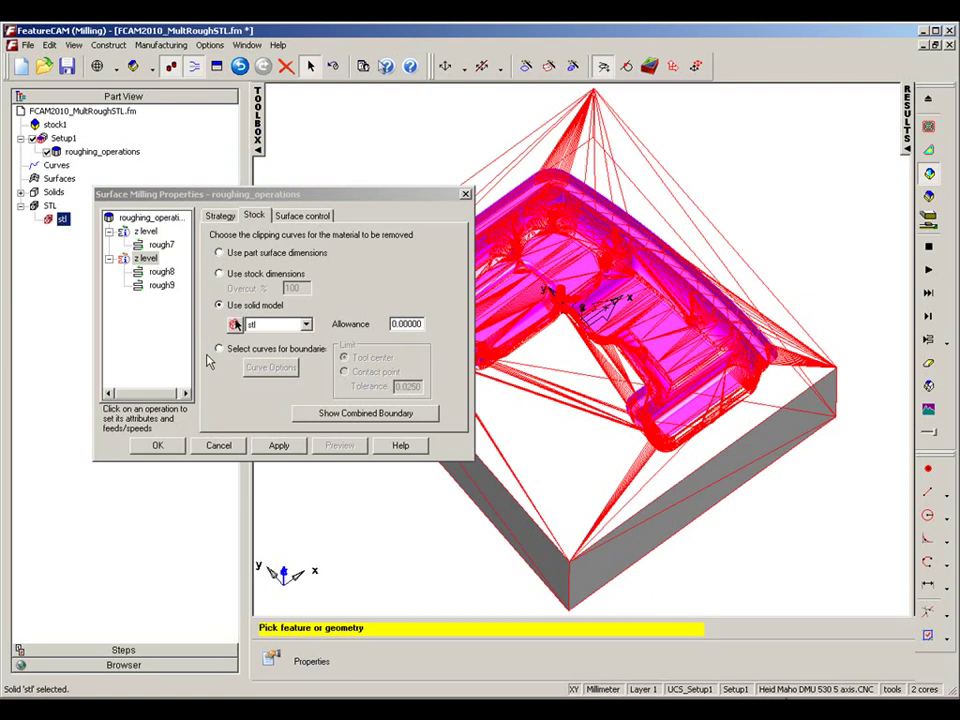
click(279, 446)
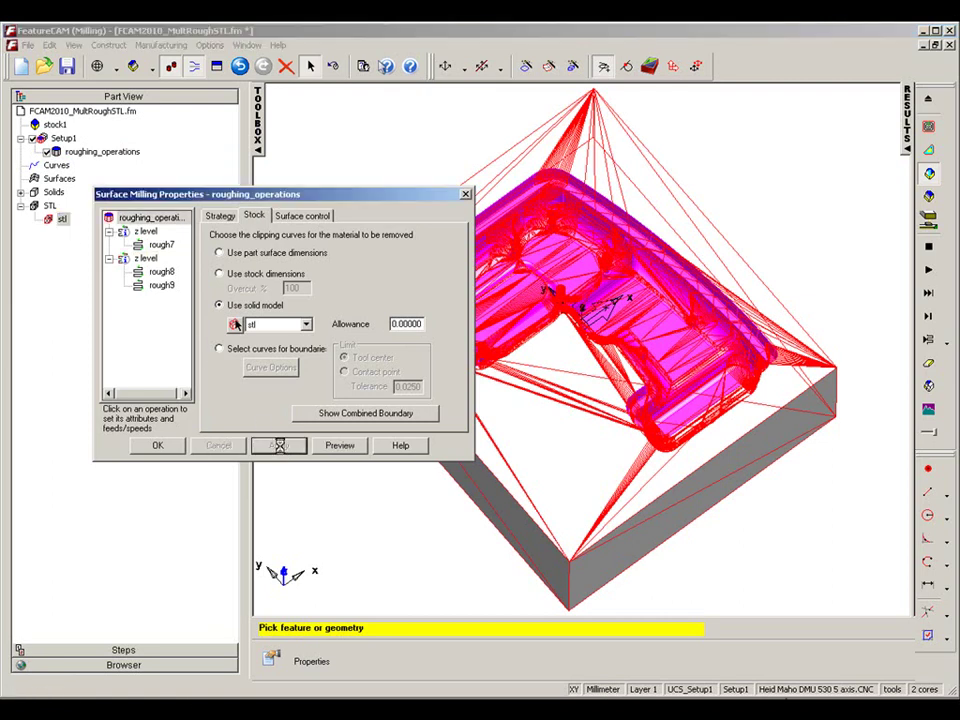
click(158, 446)
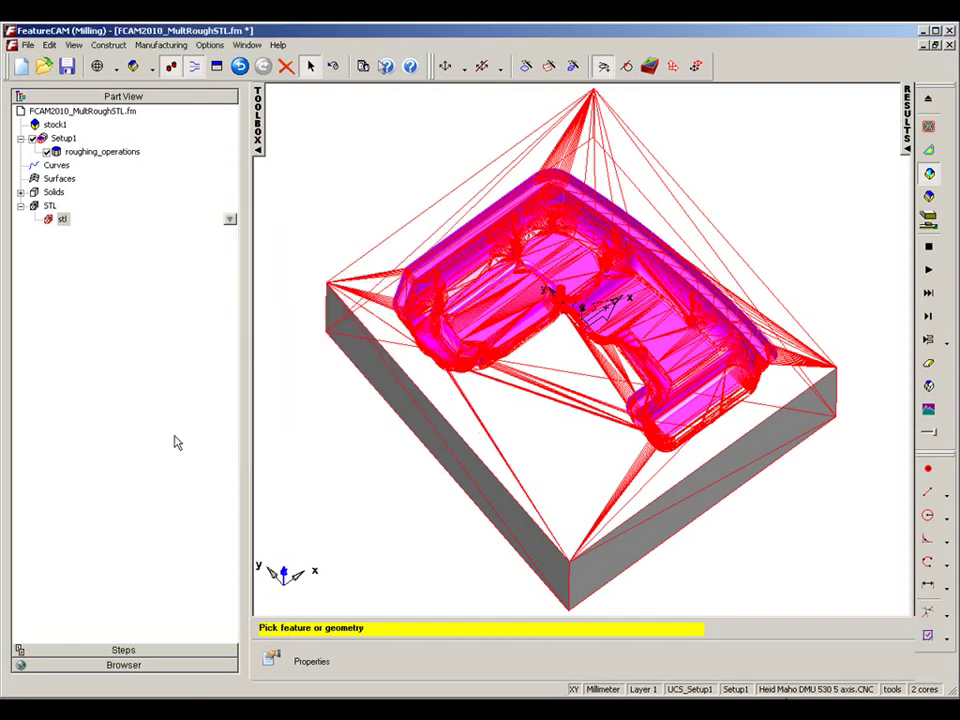
Start the machining simulation of the rest-roughing operations.
click(929, 273)
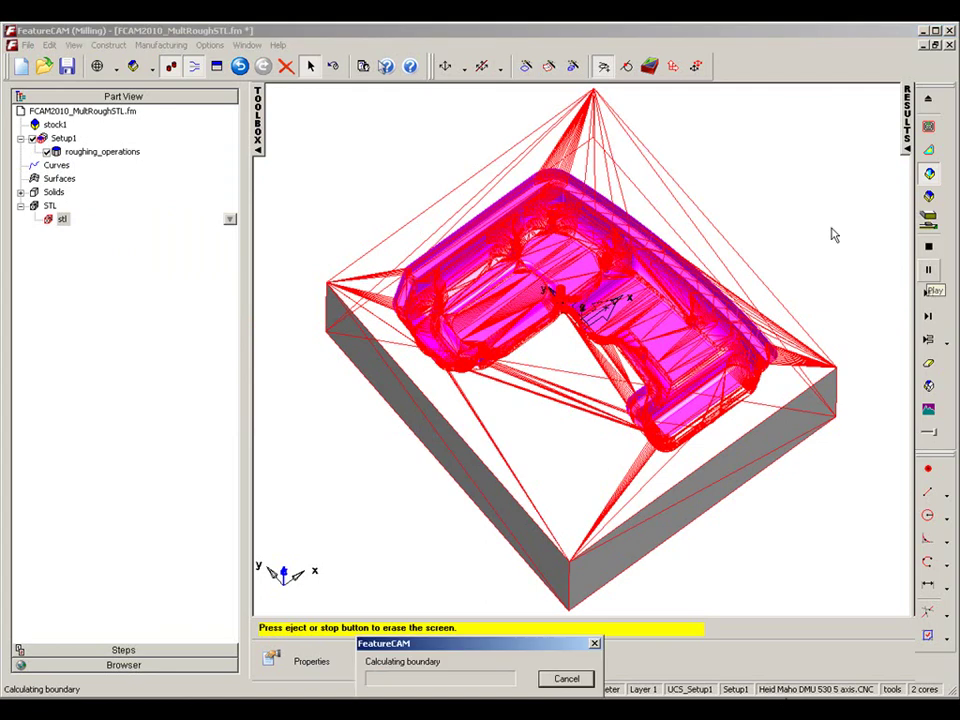